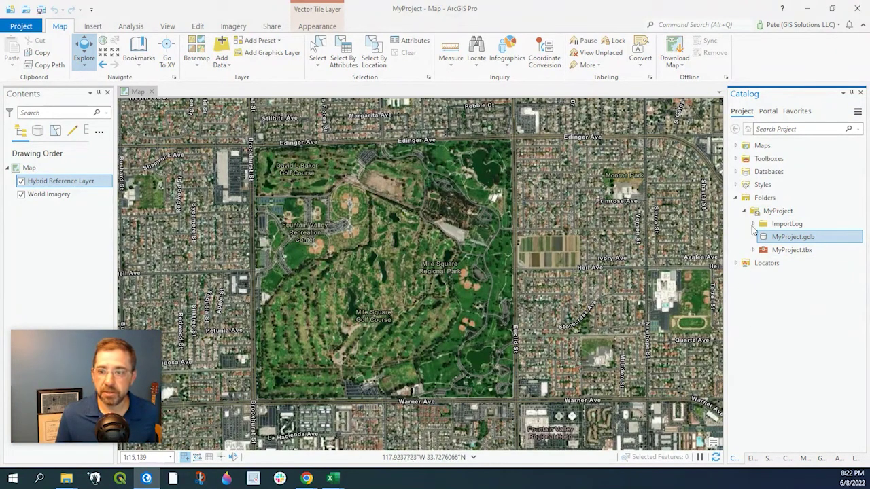
Show the Catalog pane from the View tab.
mouse_move(795, 242)
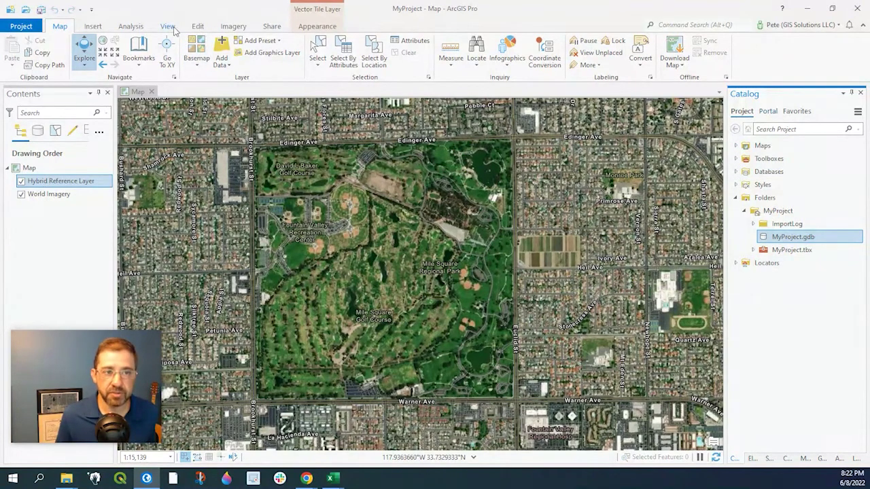
click(170, 27)
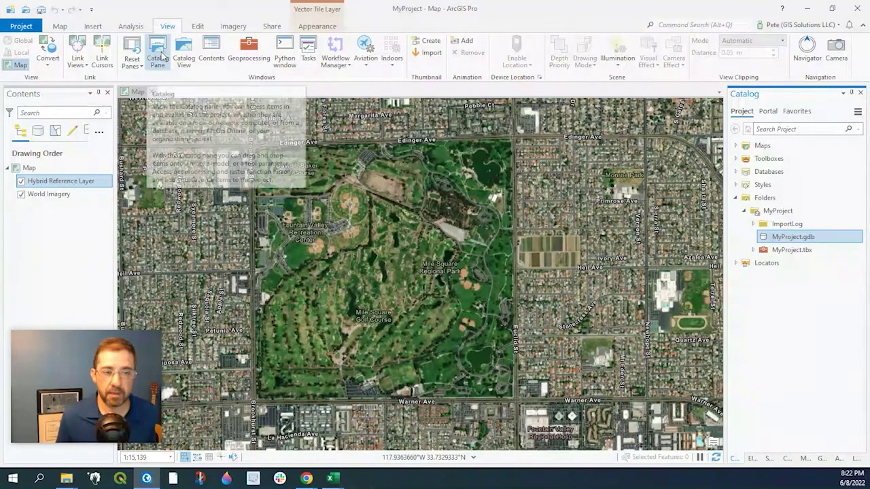
click(162, 57)
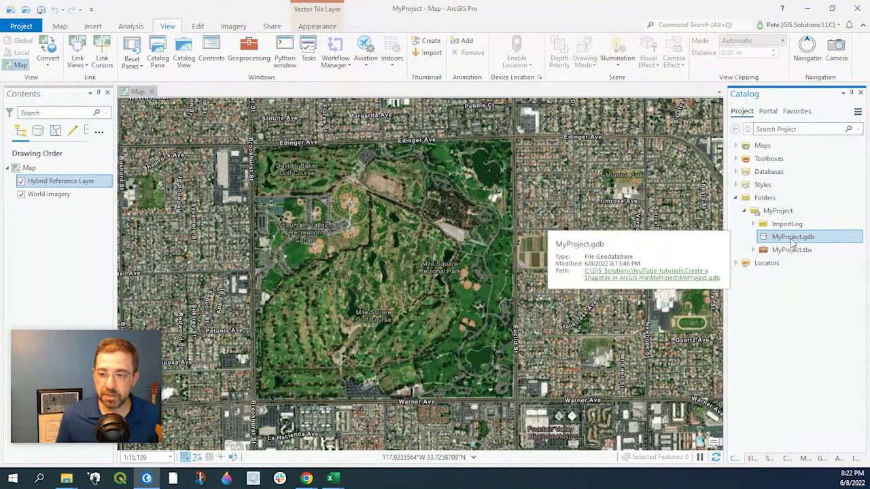
Create a test New File Geodatabase in MyProject, delete it, and select MyProject.gdb.
click(776, 212)
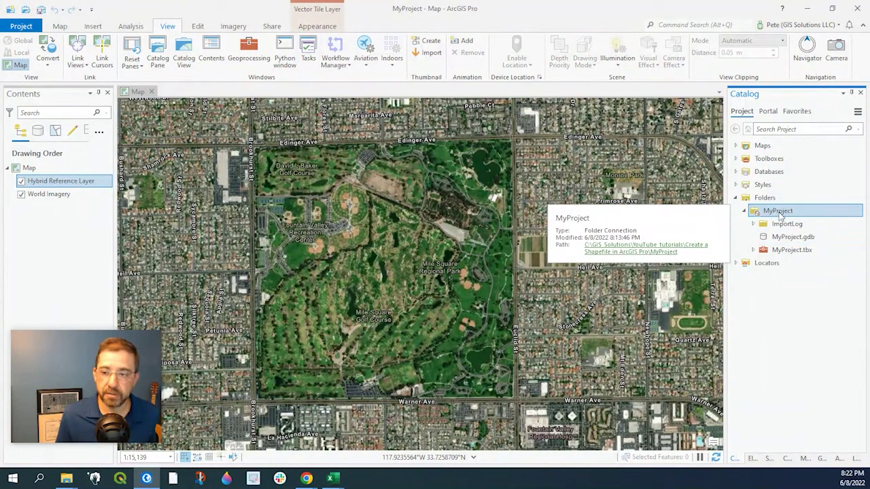
right_click(780, 215)
mouse_move(809, 215)
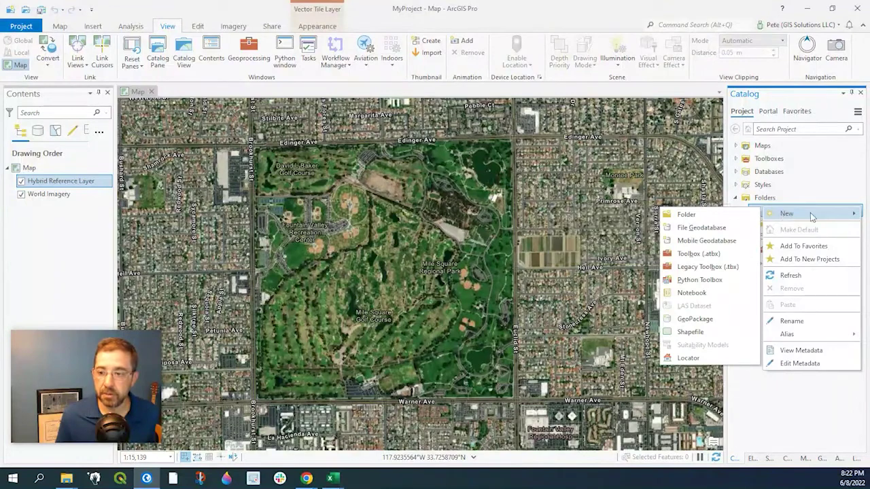
click(702, 228)
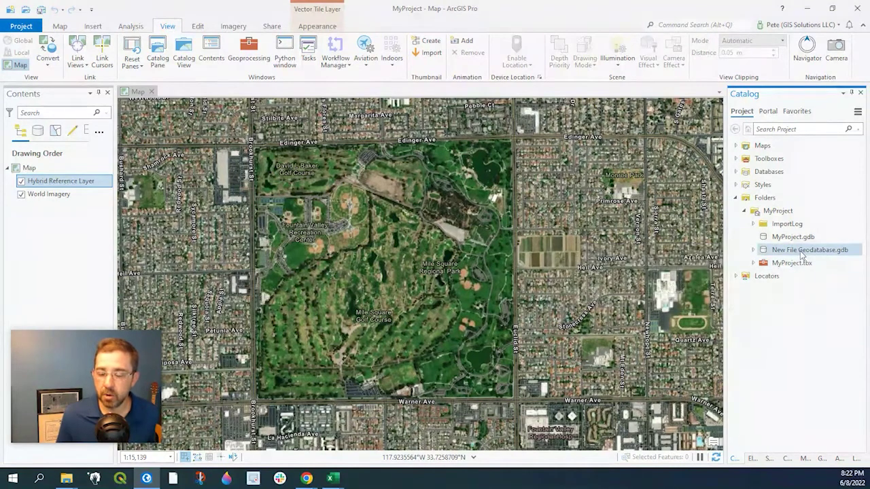
right_click(801, 251)
click(762, 170)
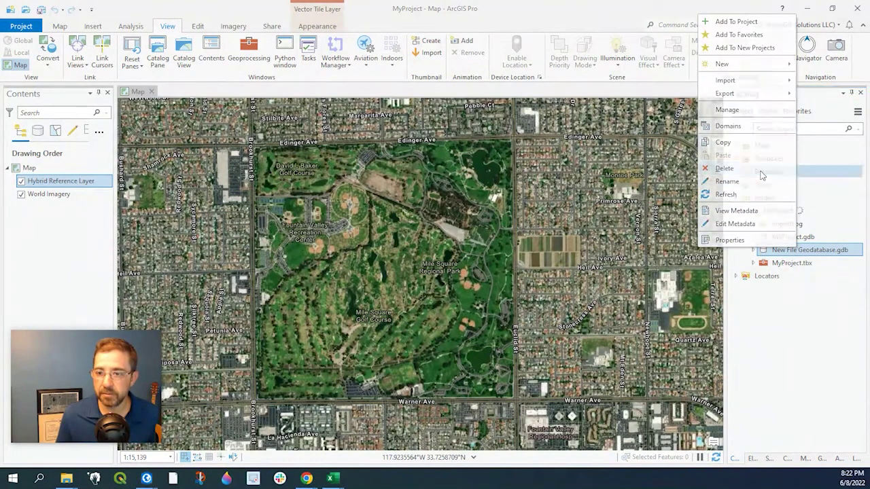
click(470, 265)
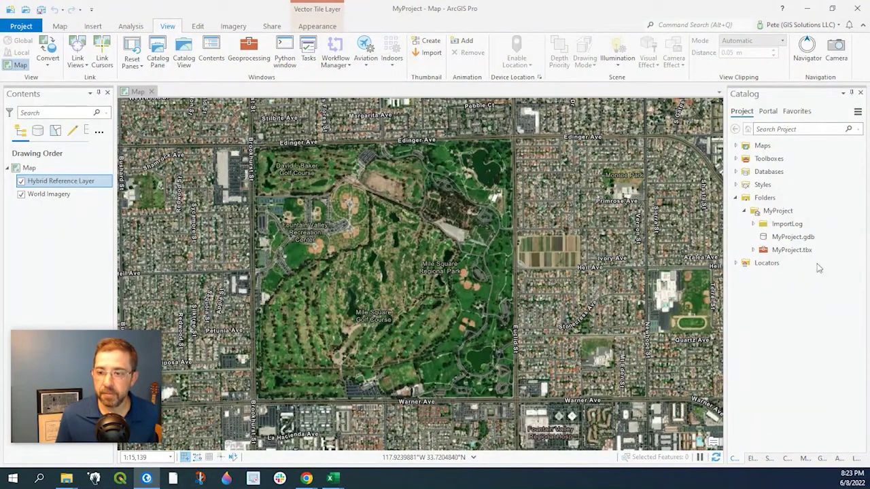
click(782, 238)
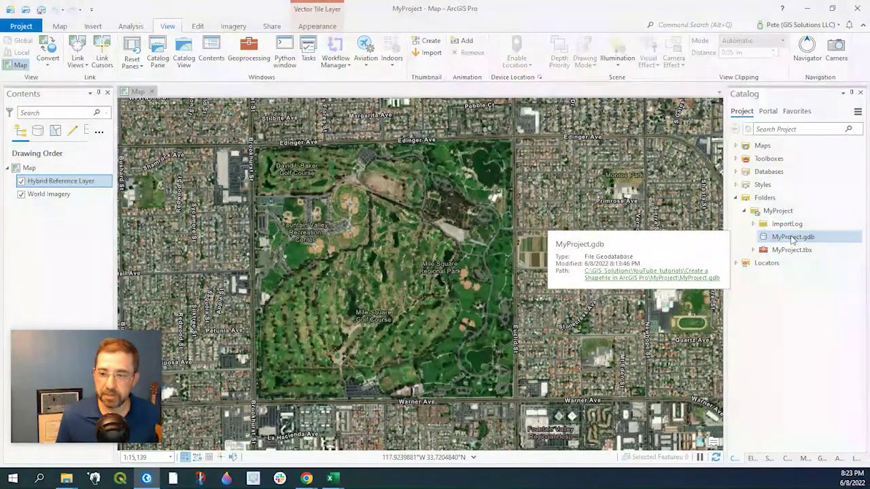
Define a Polygon feature class in MyProject.gdb named Park with alias Park.
right_click(793, 239)
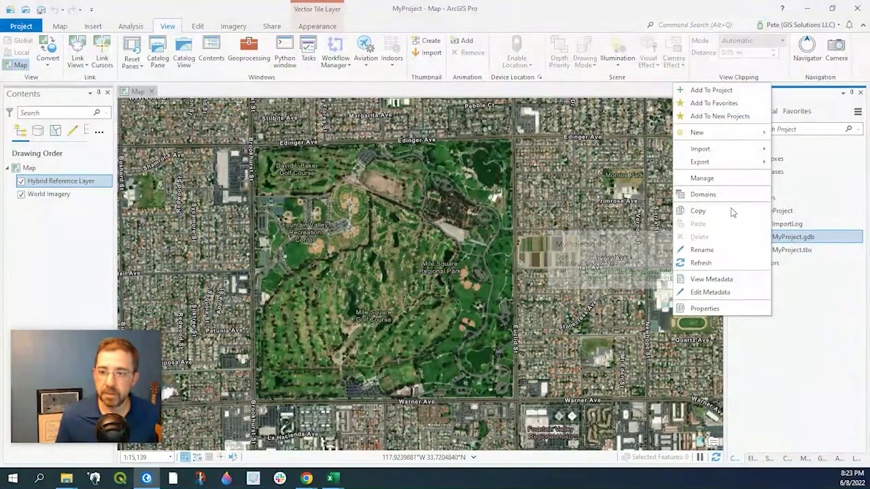
mouse_move(727, 132)
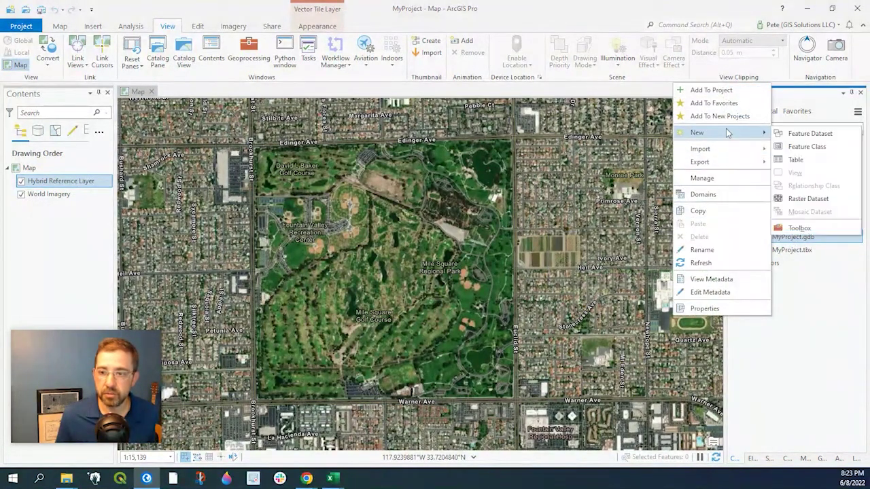
click(796, 146)
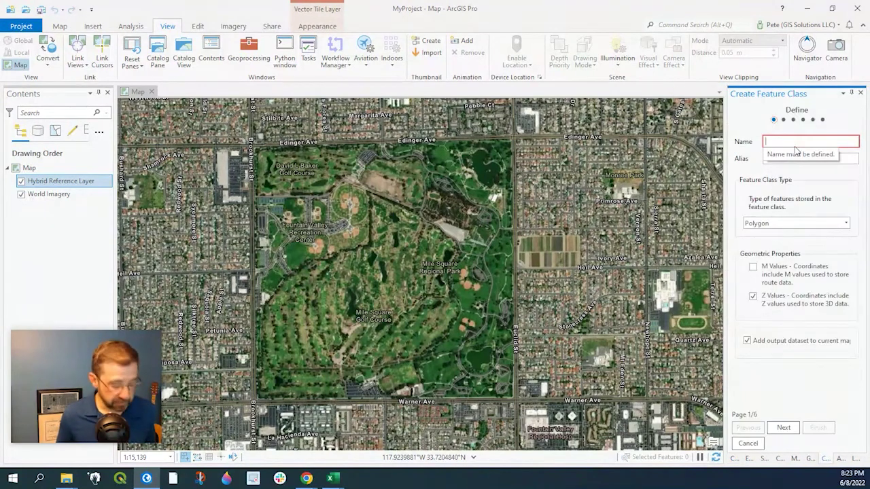
text(Park)
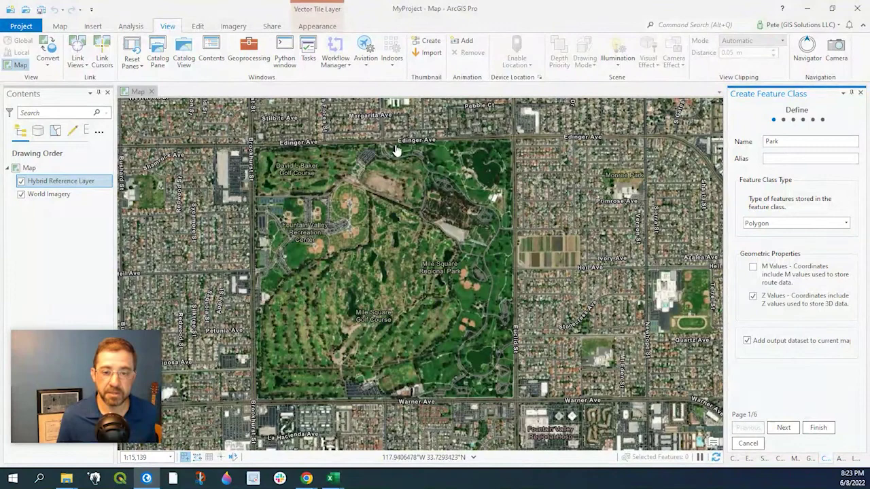
click(774, 158)
text(Par)
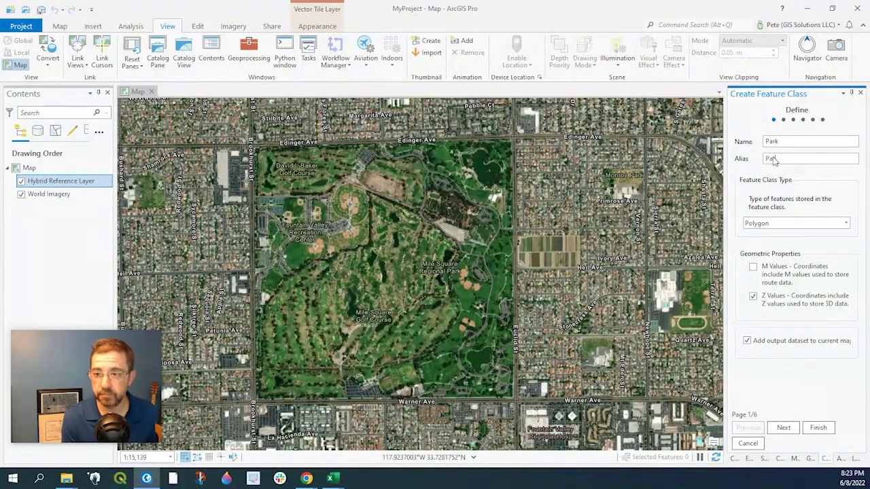
text(k)
key(Tab)
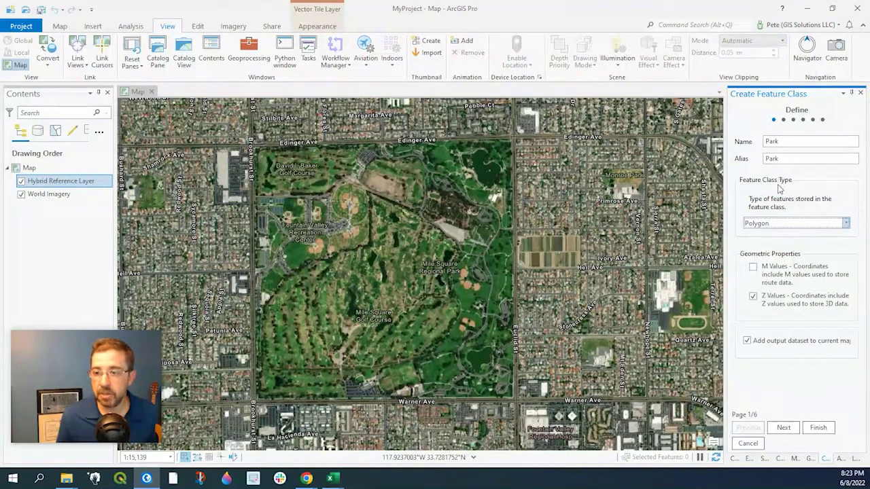
click(845, 227)
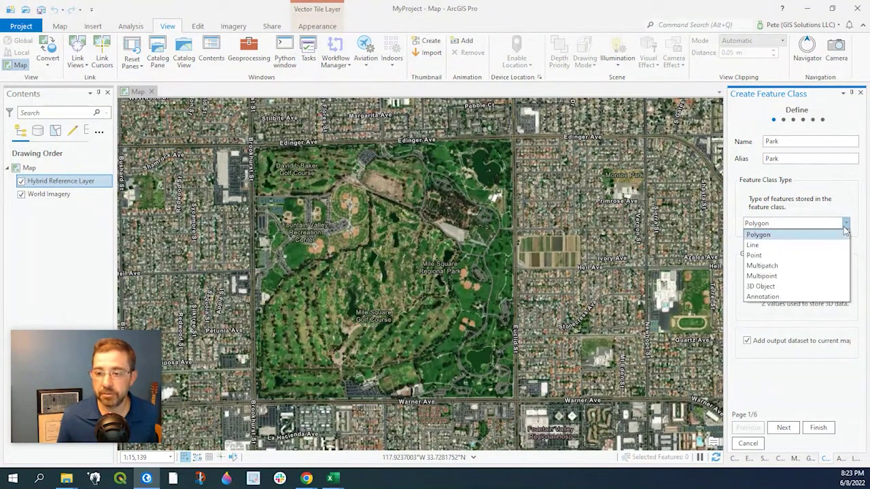
click(782, 238)
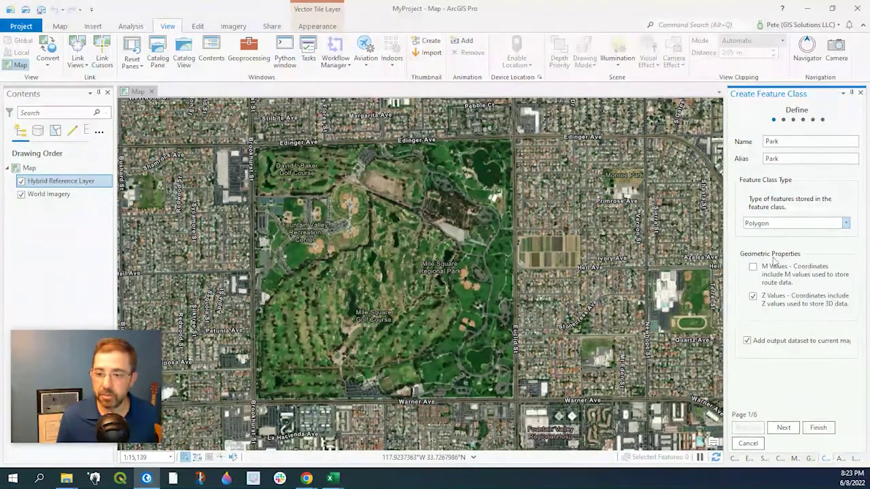
Add two fields to Park: Name as Text and Area as Double.
click(786, 427)
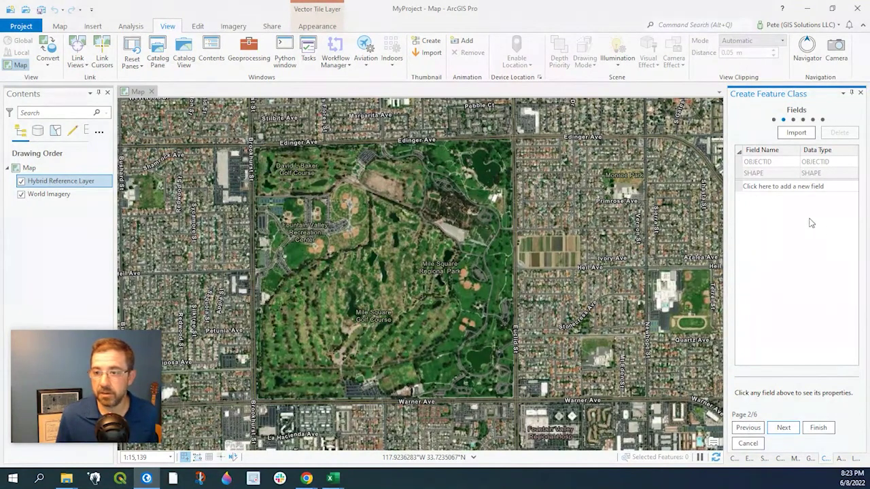
click(779, 189)
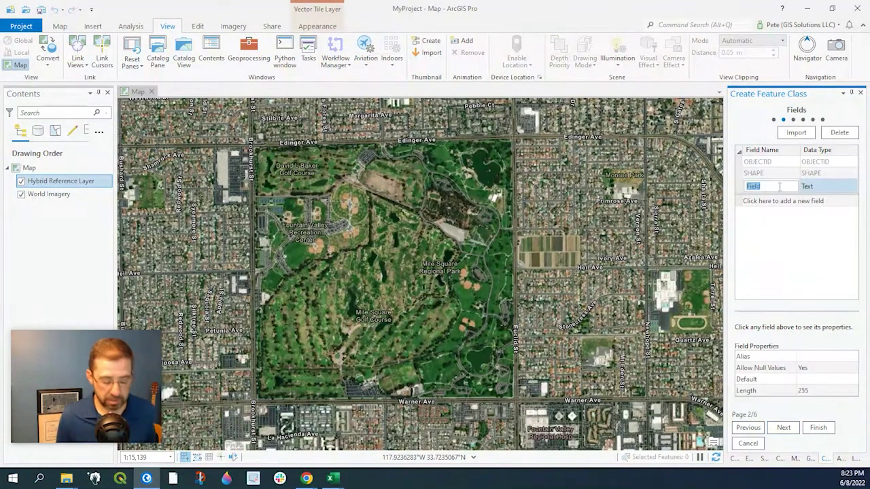
text(Name)
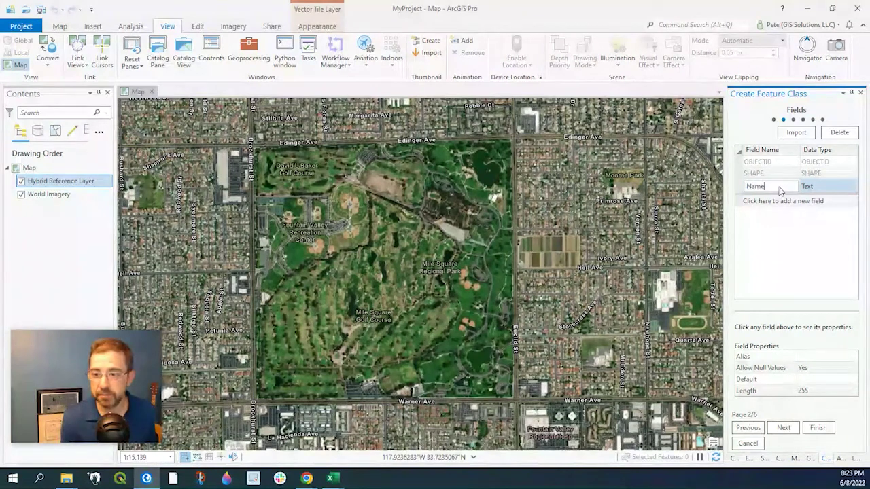
key(Tab)
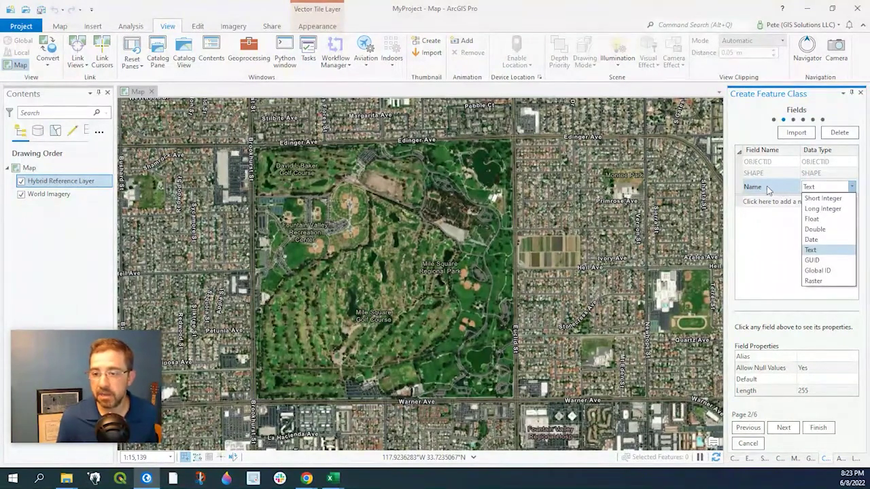
click(810, 251)
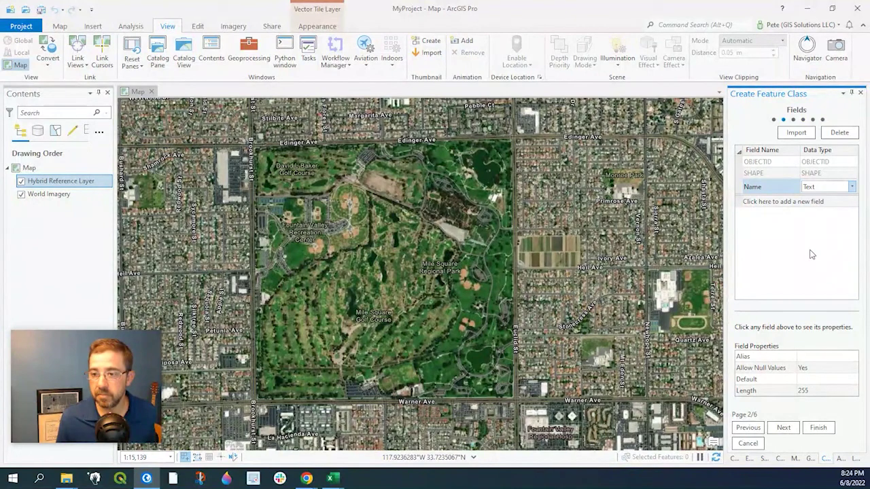
click(772, 198)
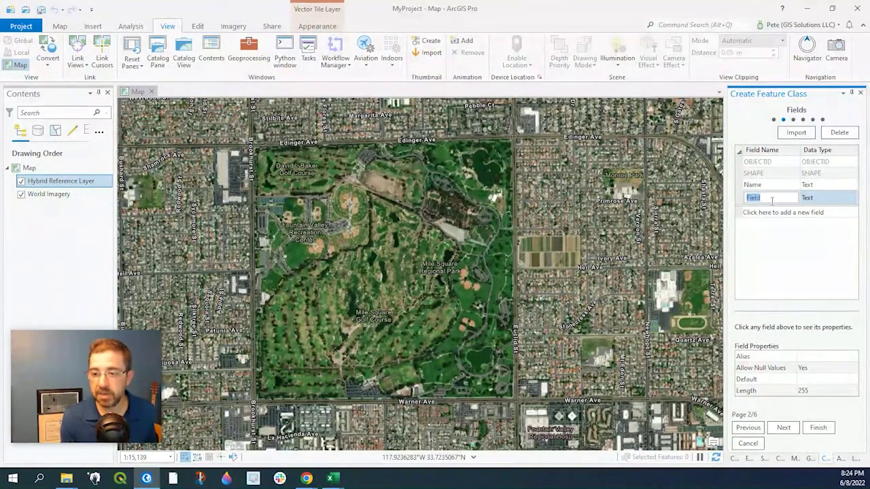
text(Ai)
click(805, 198)
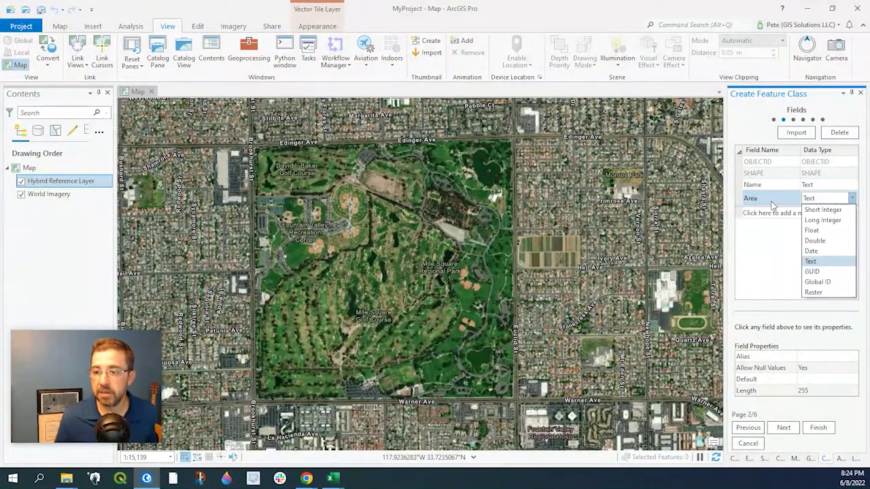
click(819, 243)
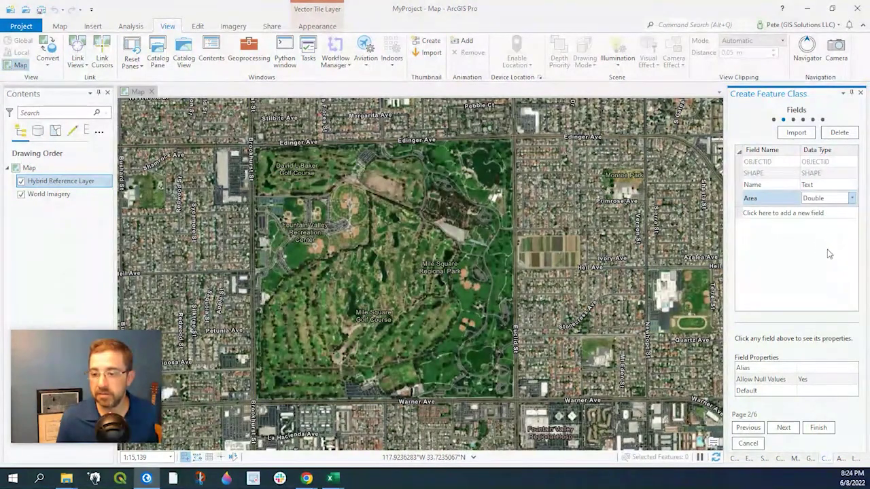
Keep default spatial reference, tolerance, resolution and storage settings, and finish creating Park.
click(788, 429)
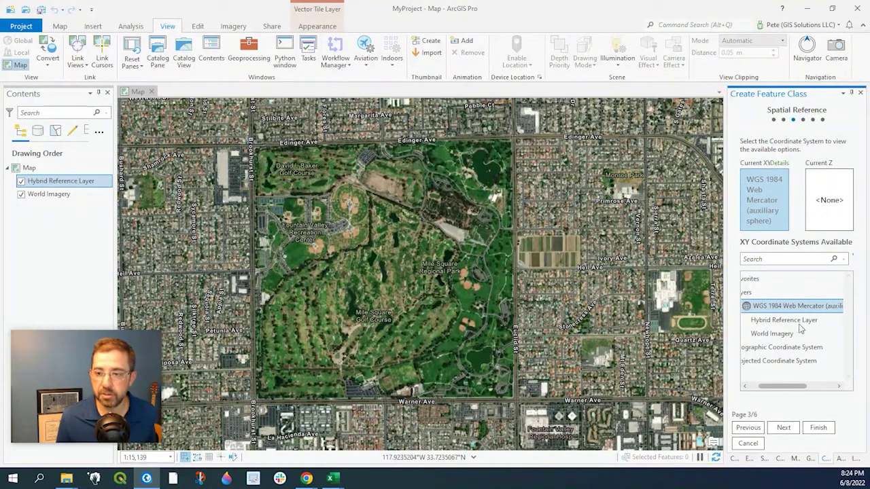
click(784, 428)
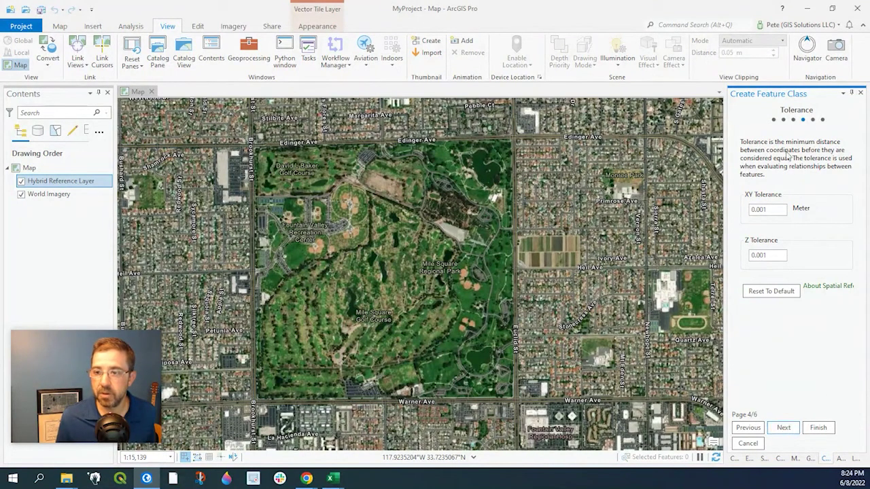
click(784, 428)
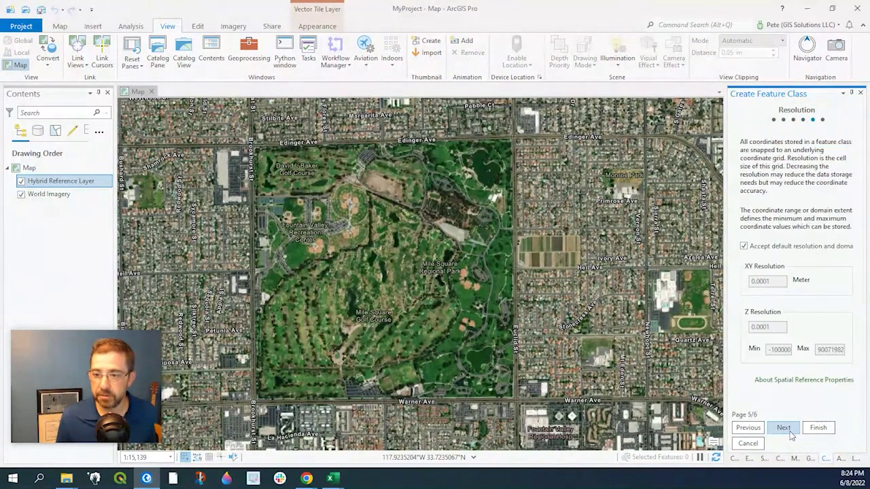
click(789, 430)
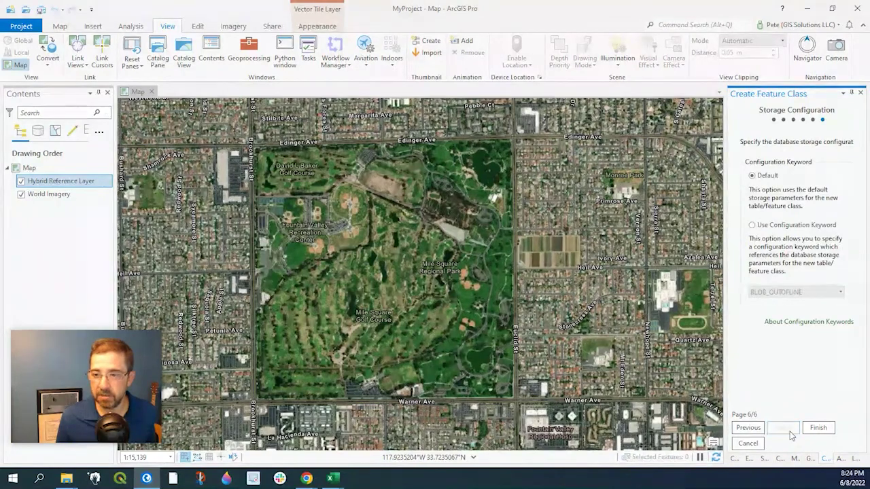
click(823, 429)
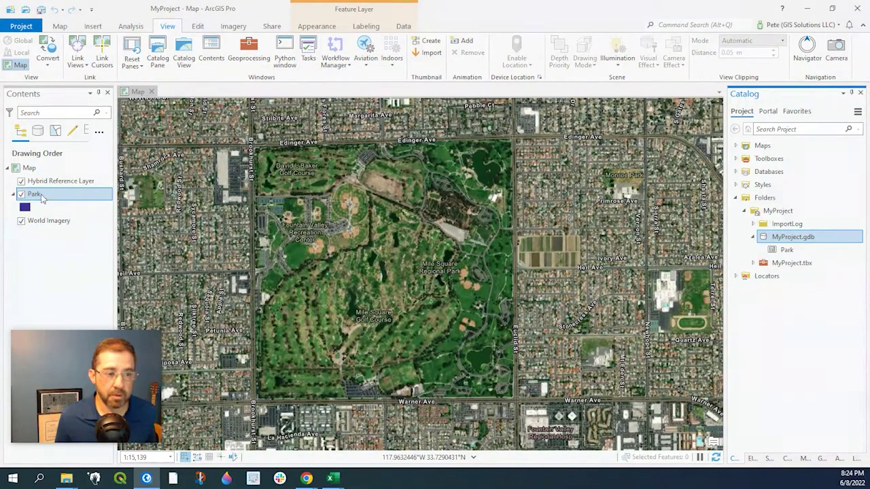
Activate the Park template with the Polygon construction tool in Create Features.
click(42, 197)
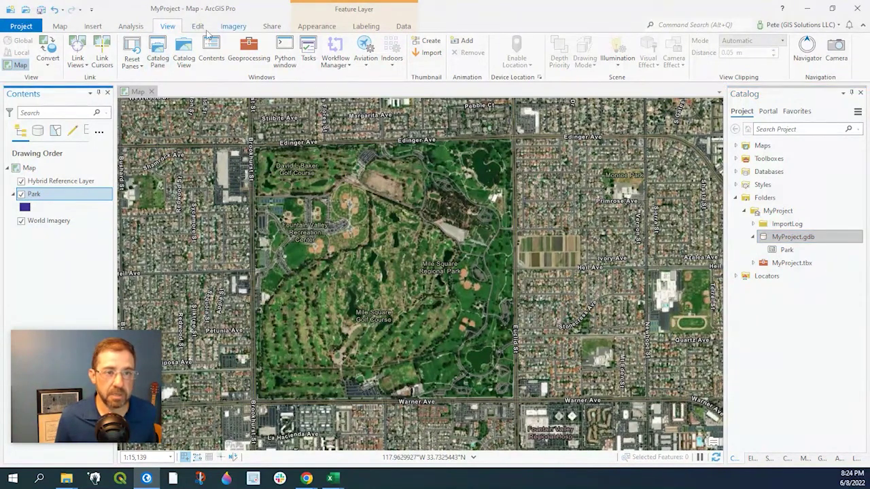
click(199, 27)
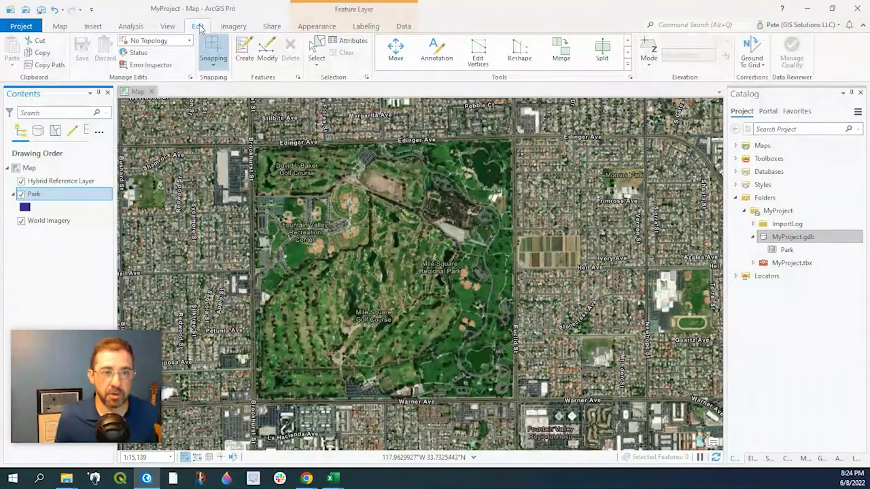
click(244, 48)
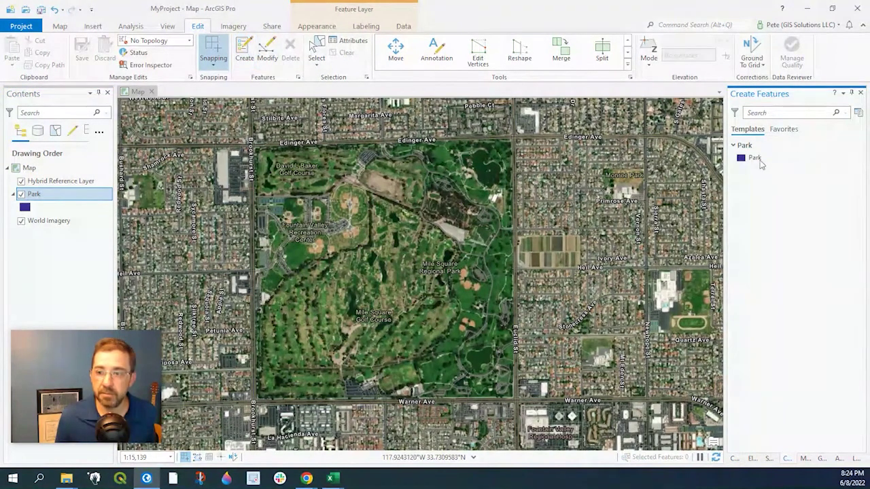
click(762, 162)
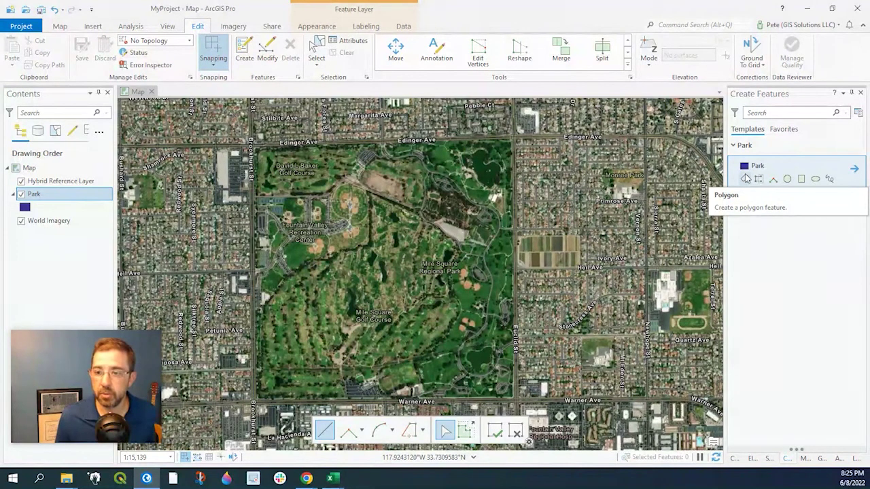
click(746, 178)
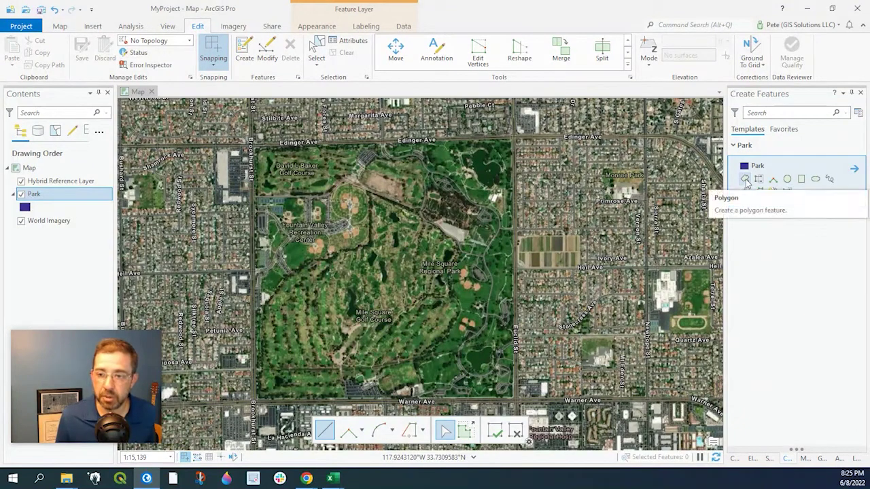
Draw the park polygon through the Brookhurst/Edinger, Edinger/Euclid, Euclid/Warner and Warner/Brookhurst corners.
click(746, 179)
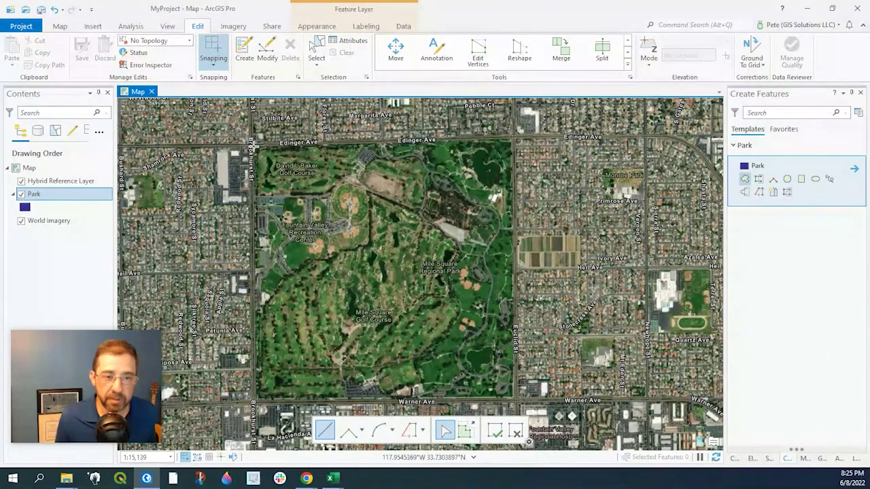
click(251, 145)
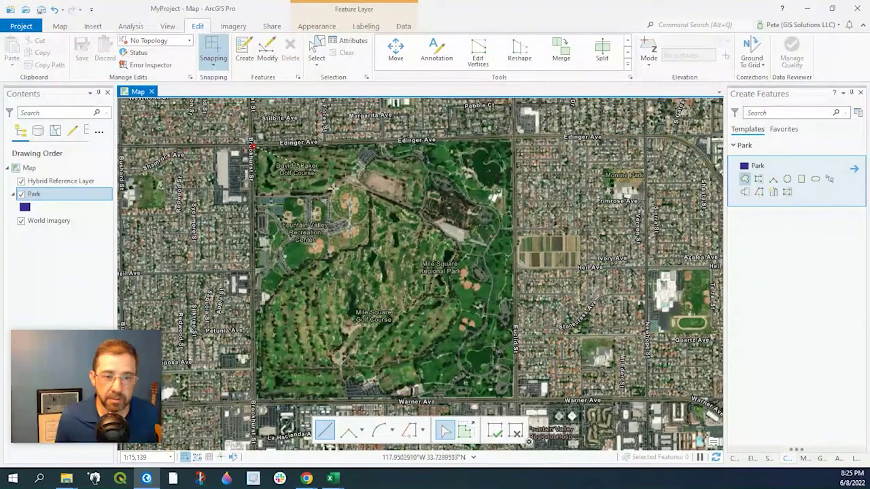
click(513, 138)
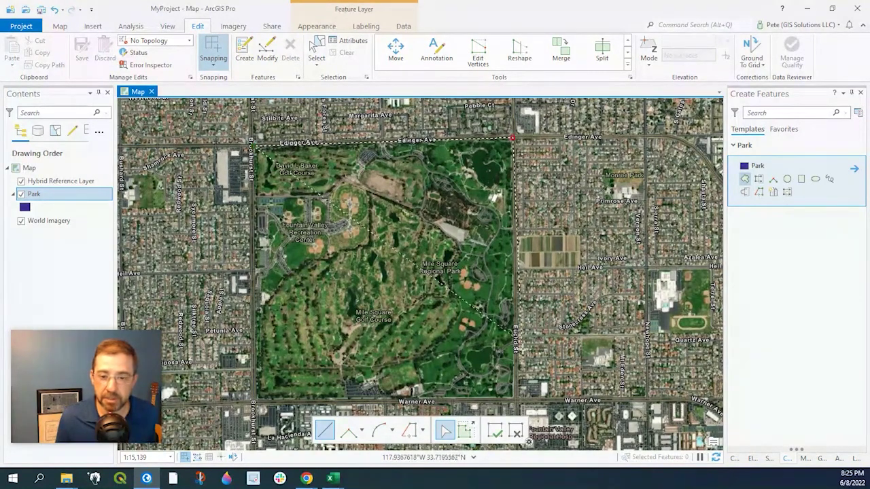
click(515, 398)
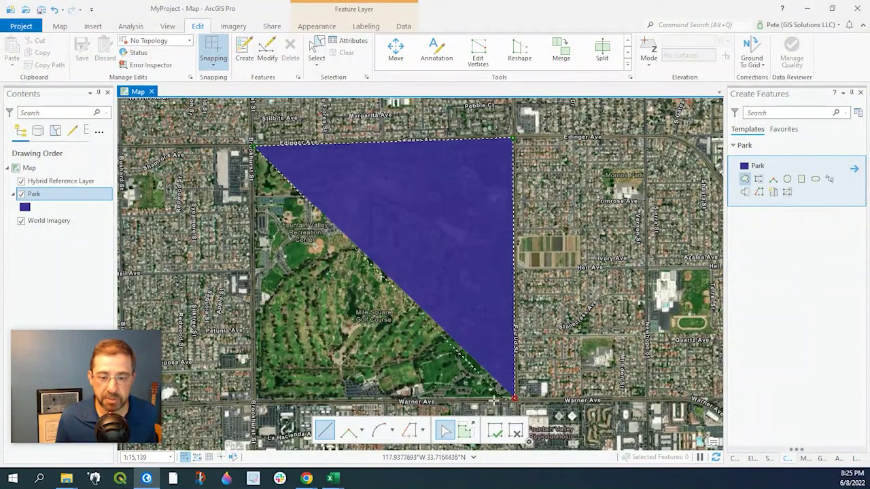
click(256, 401)
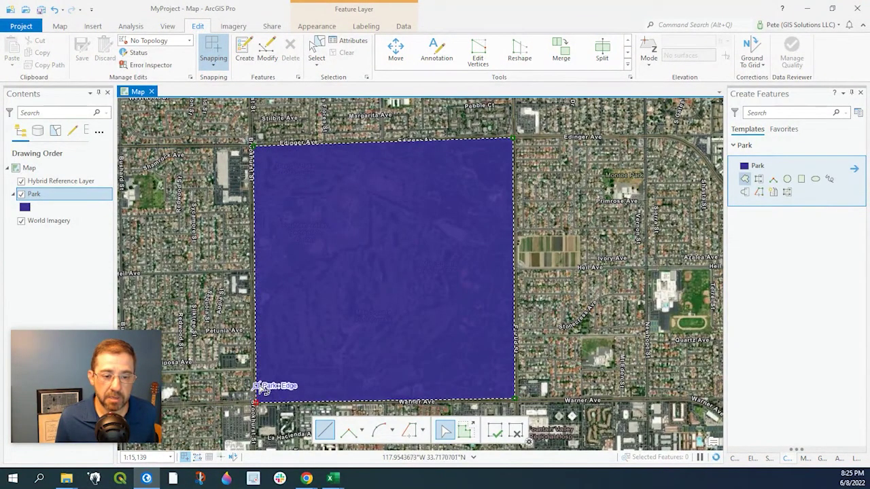
double_click(256, 402)
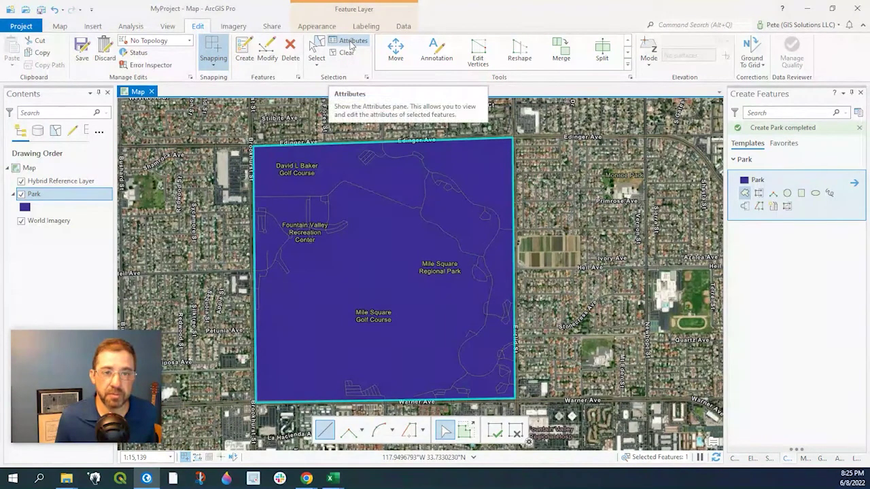
In the Park attribute table, enter 'Mile Square Park' as the polygon's Name.
right_click(39, 195)
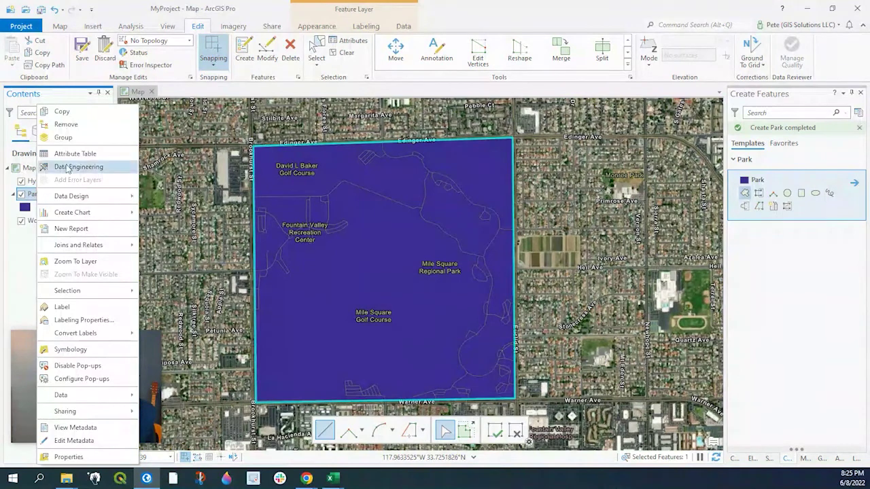
click(81, 153)
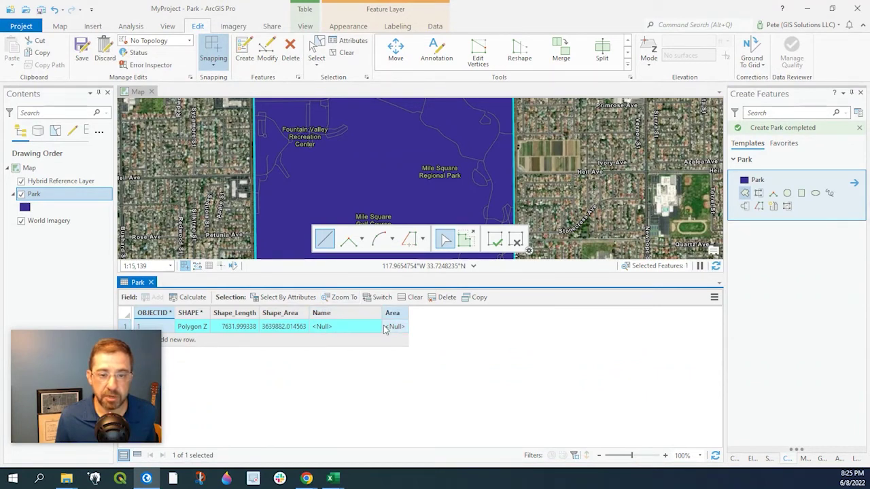
double_click(333, 328)
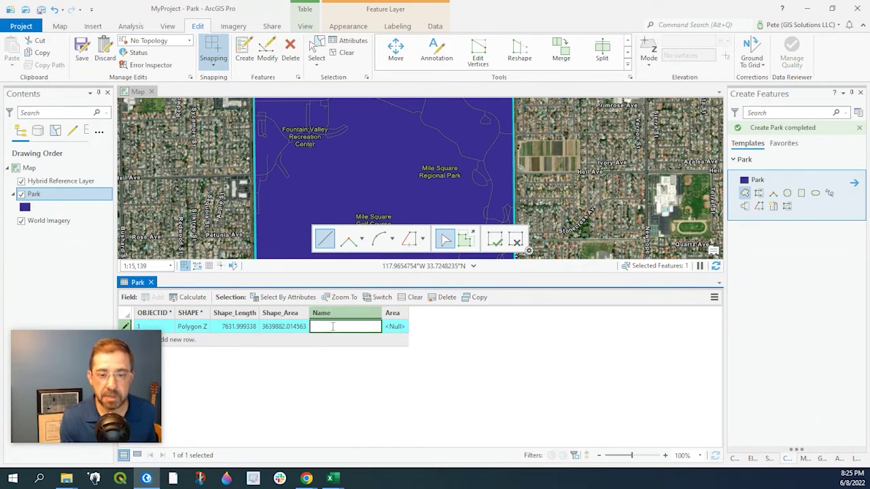
text(M)
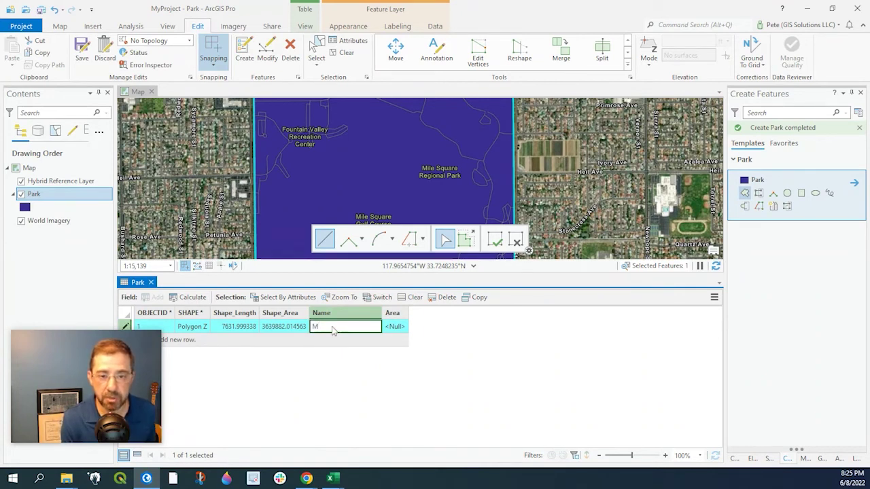
text(ile Squ)
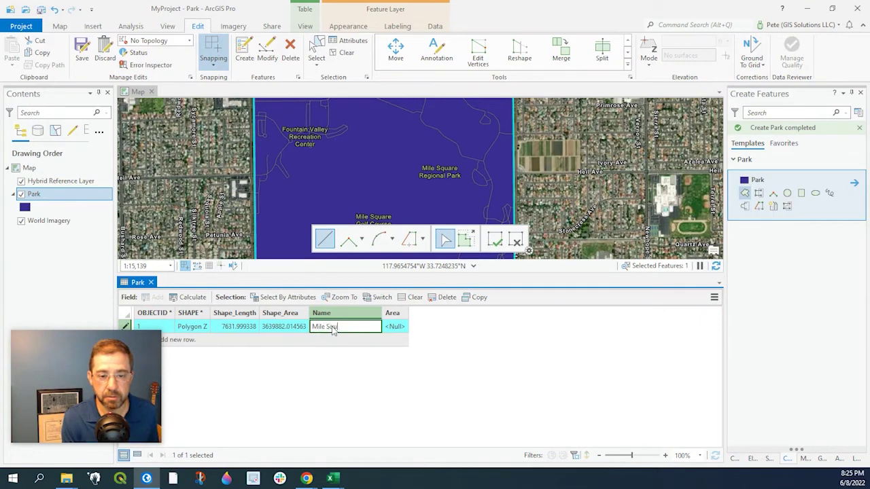
text(are Park)
key(Tab)
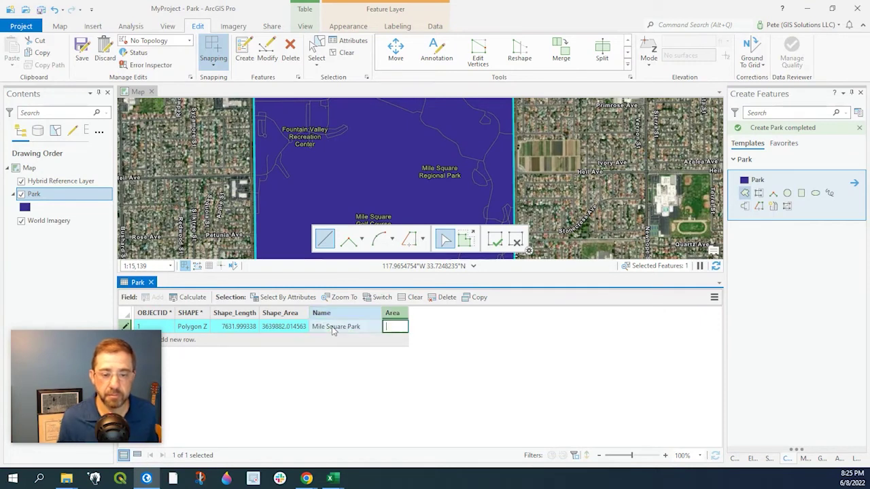
Calculate the Area field as geodesic area in Acres, yielding 620.593867.
right_click(394, 315)
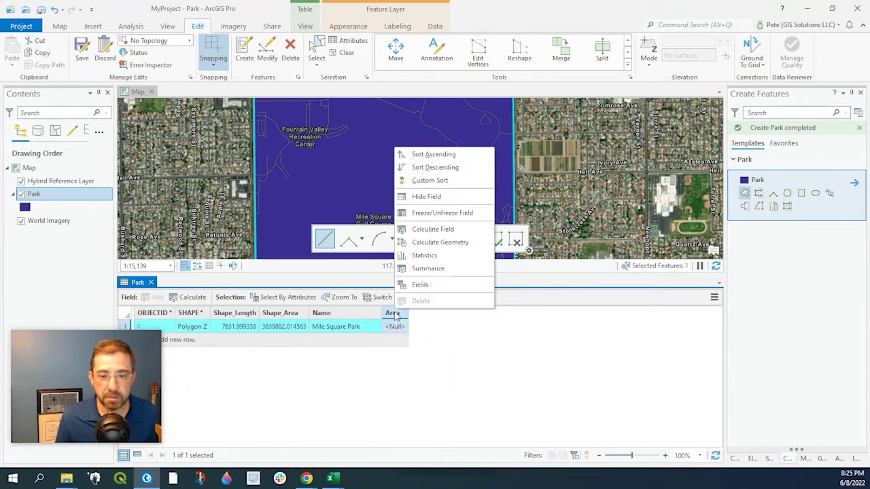
click(420, 243)
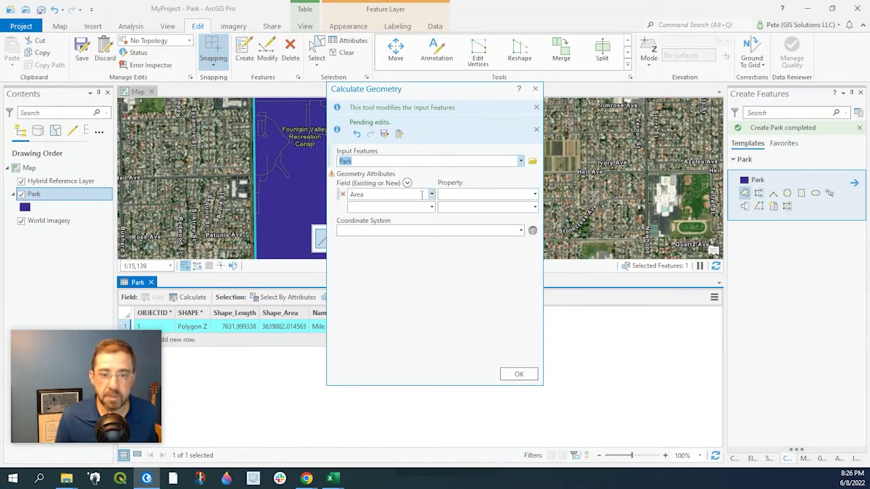
click(535, 194)
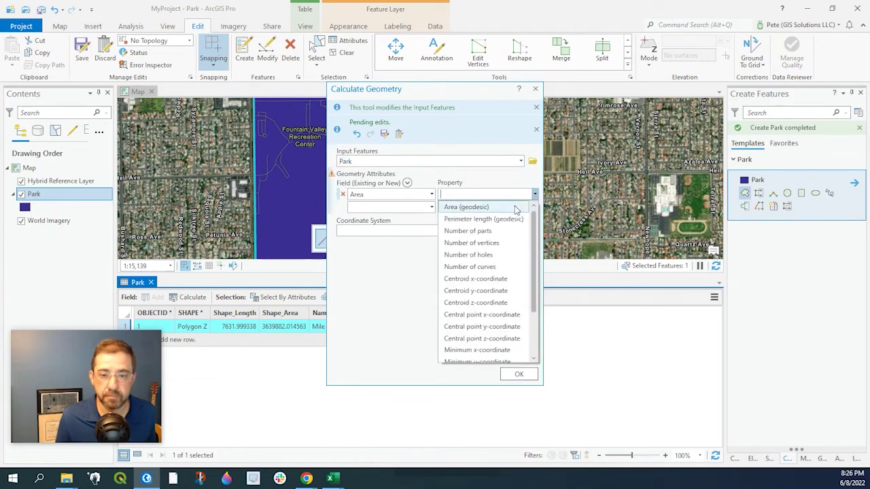
click(514, 207)
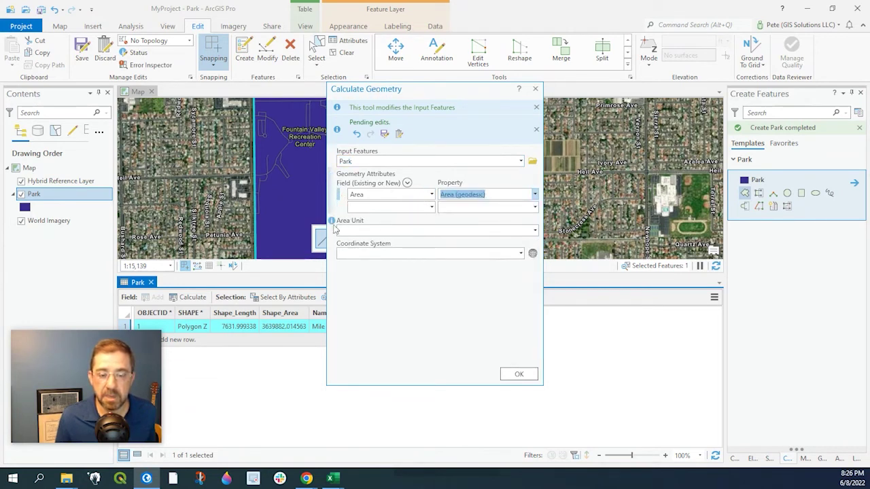
click(536, 231)
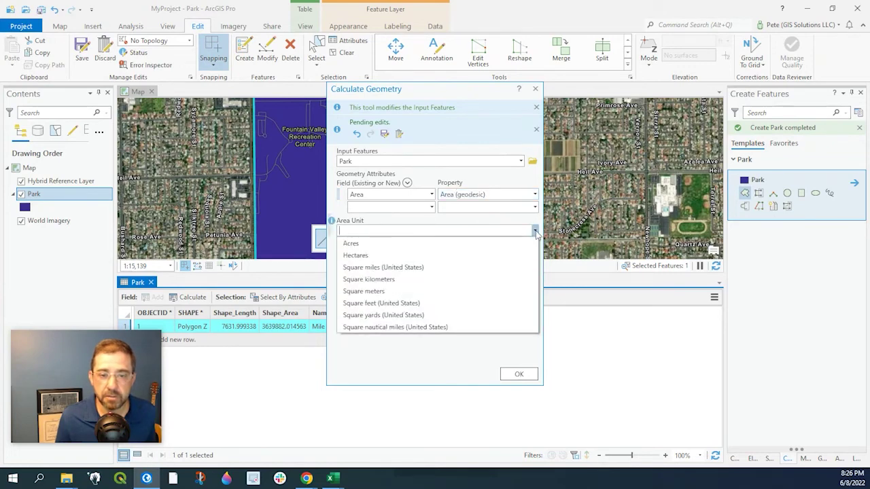
click(454, 244)
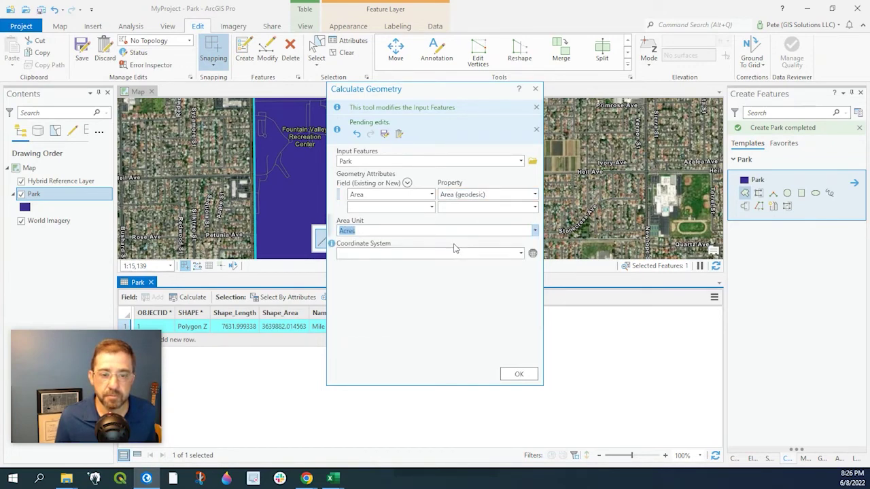
click(519, 374)
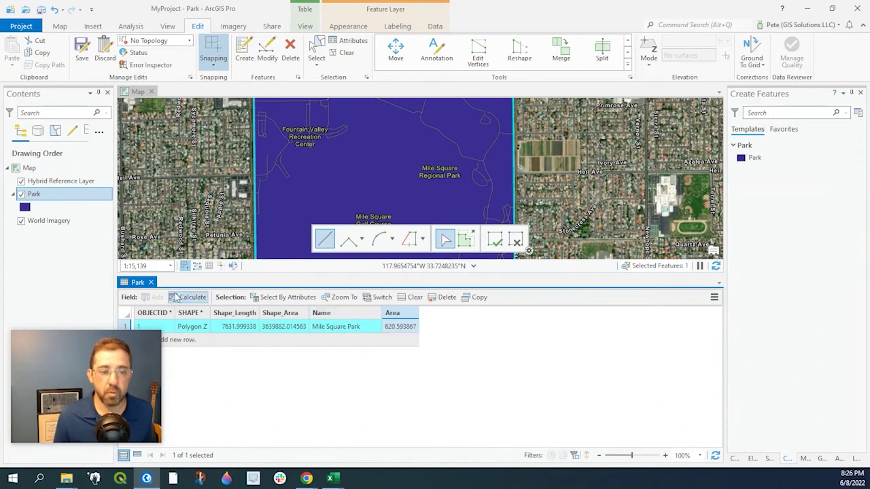
Close the Park attribute table to show the full map.
click(151, 283)
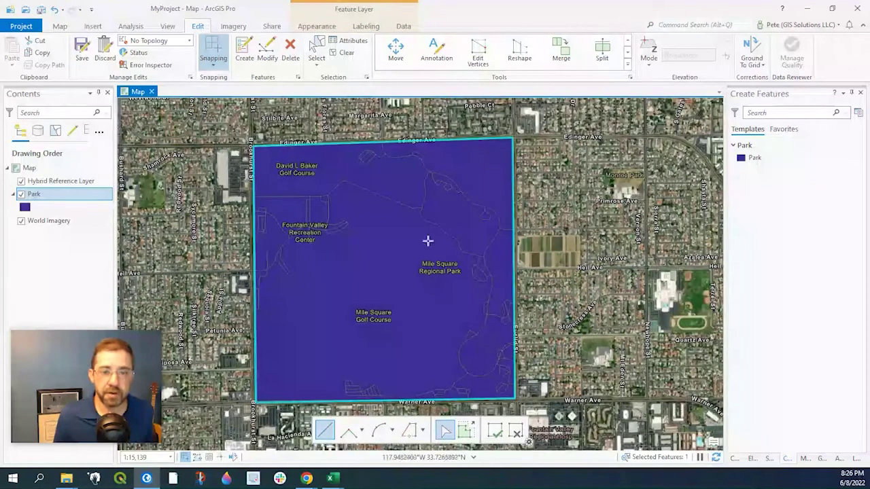